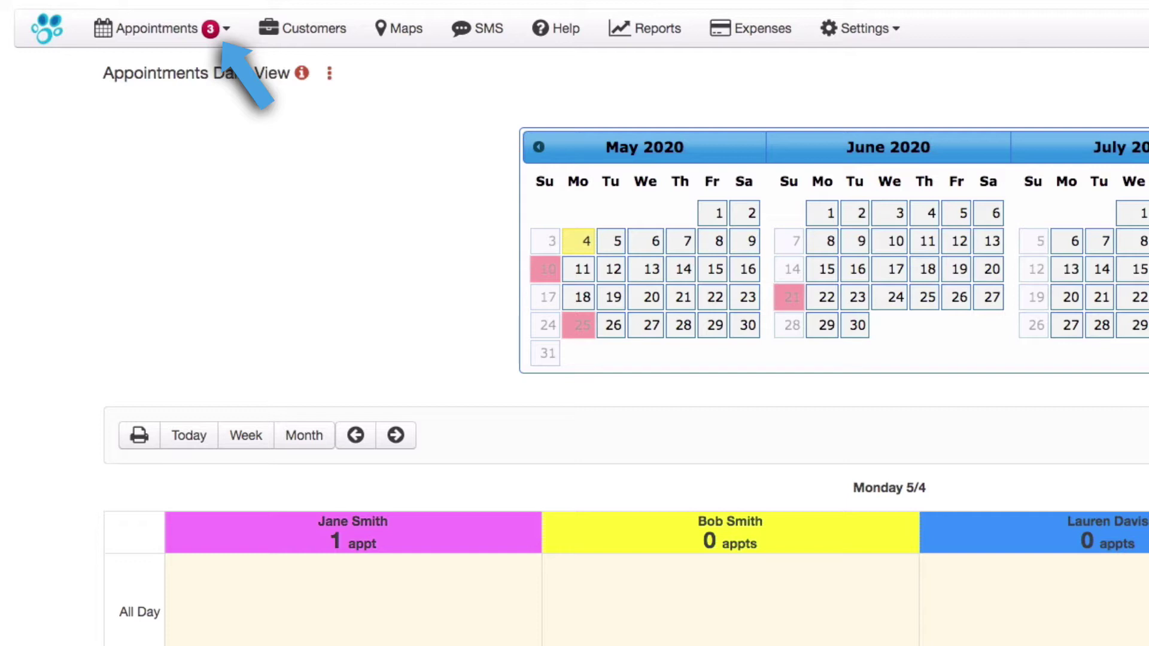
- Open Online Booking Requests from the Appointments menu and expand the View by Status filter
click(227, 31)
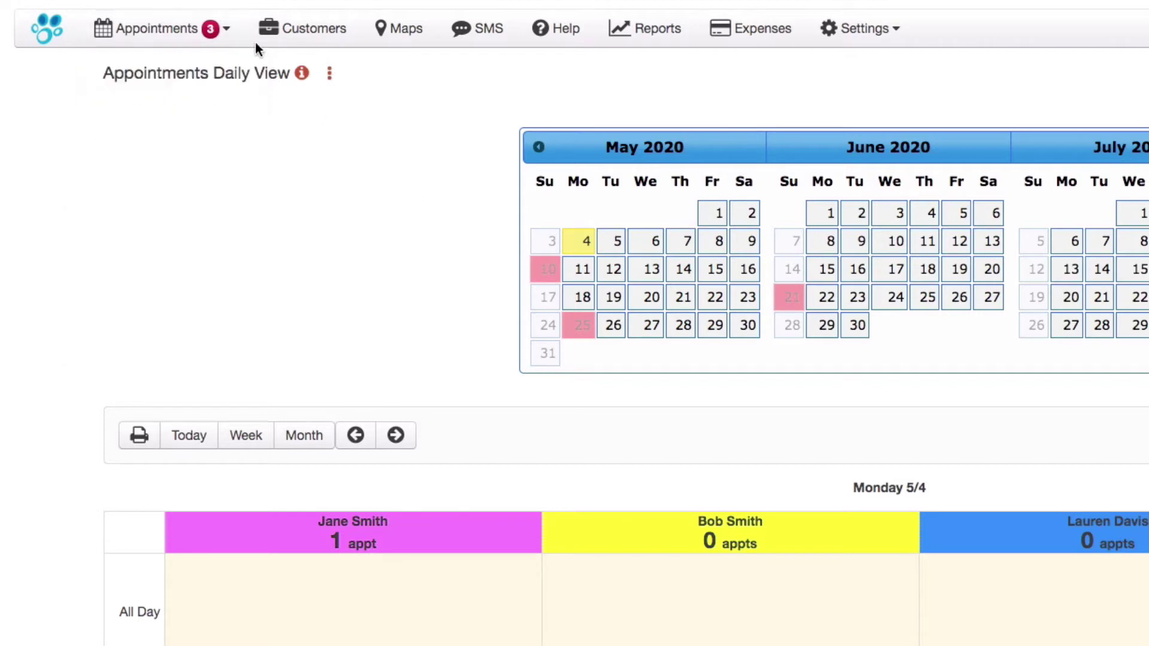
click(230, 32)
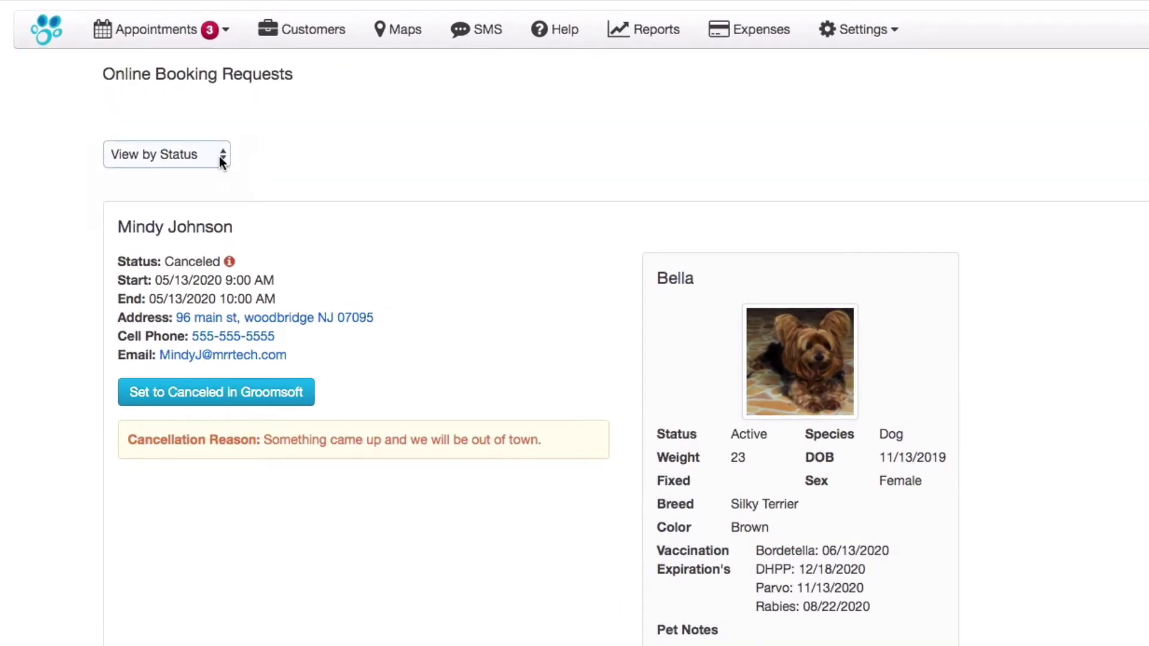
click(222, 161)
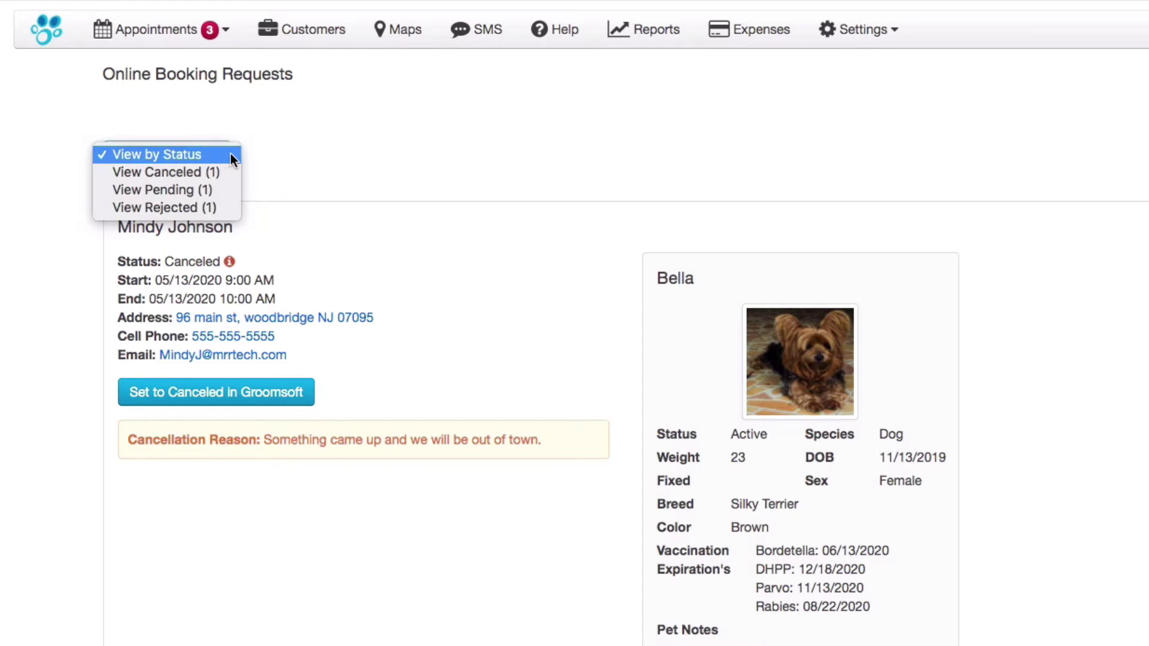
click(258, 157)
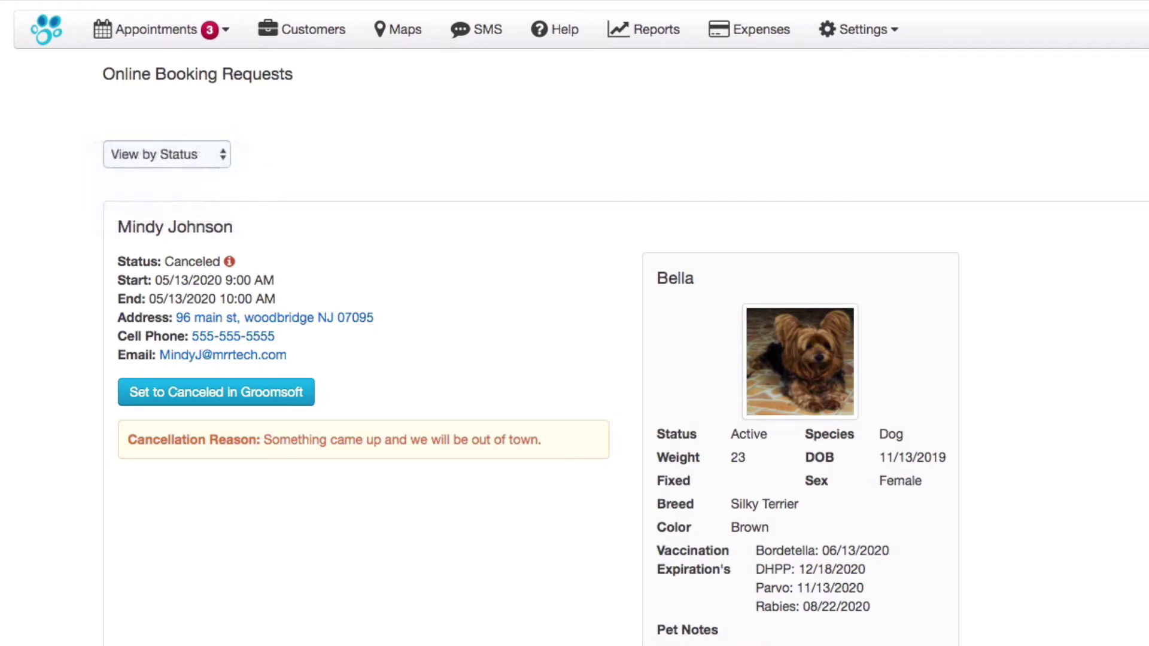
scroll(574, 324, down, 1)
scroll(575, 323, down, 1)
scroll(575, 323, down, 1)
scroll(575, 323, down, 1)
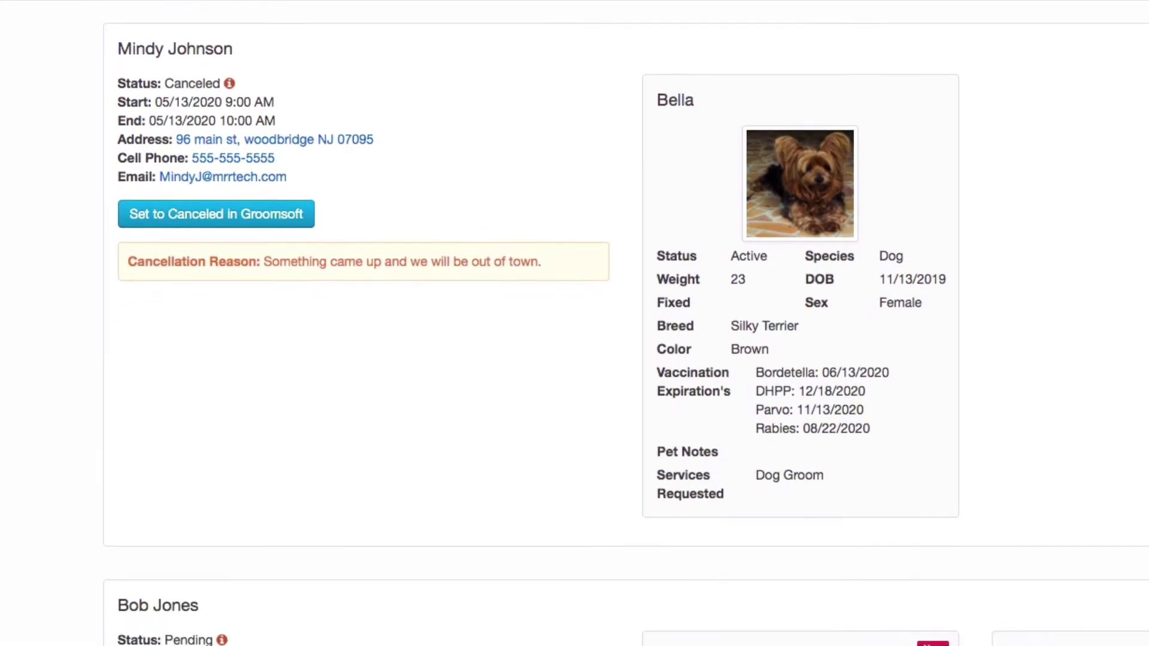
scroll(241, 415, down, 1)
scroll(241, 415, down, 1)
scroll(242, 415, down, 1)
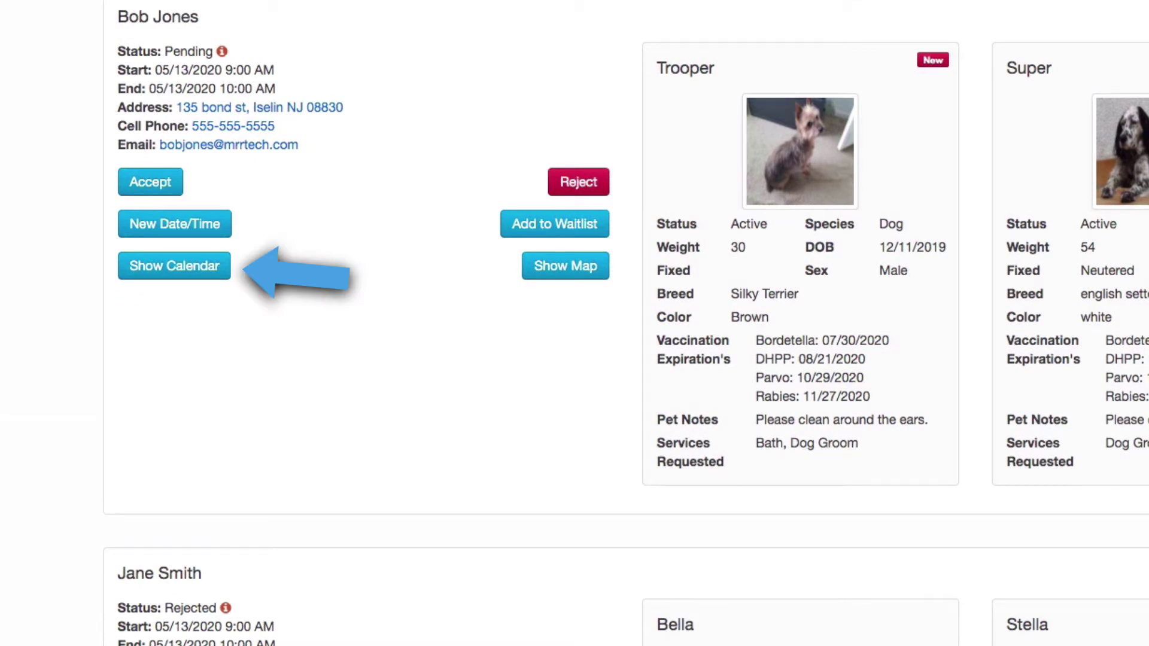
click(222, 270)
scroll(143, 289, down, 2)
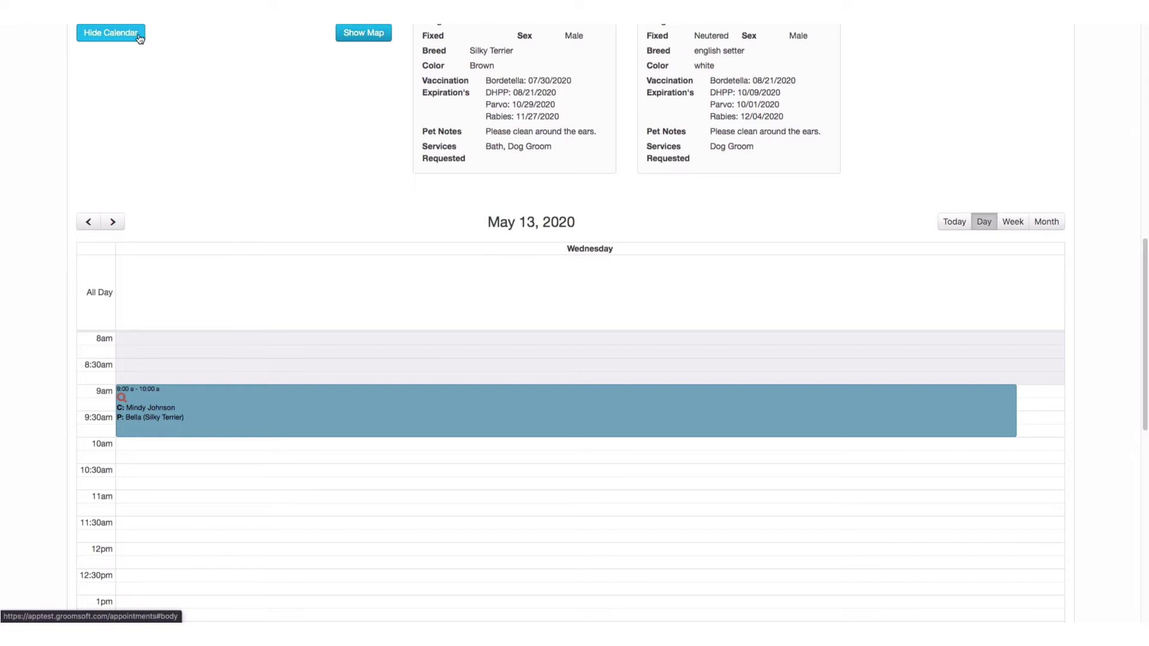
click(140, 38)
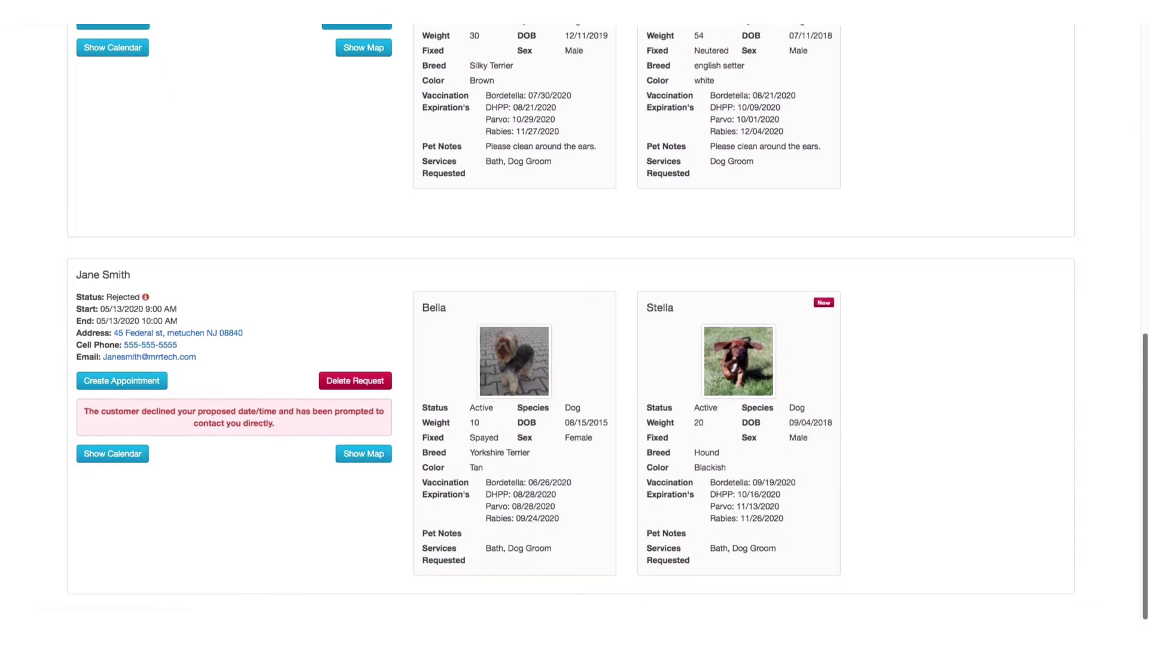
scroll(173, 93, up, 3)
scroll(574, 323, up, 2)
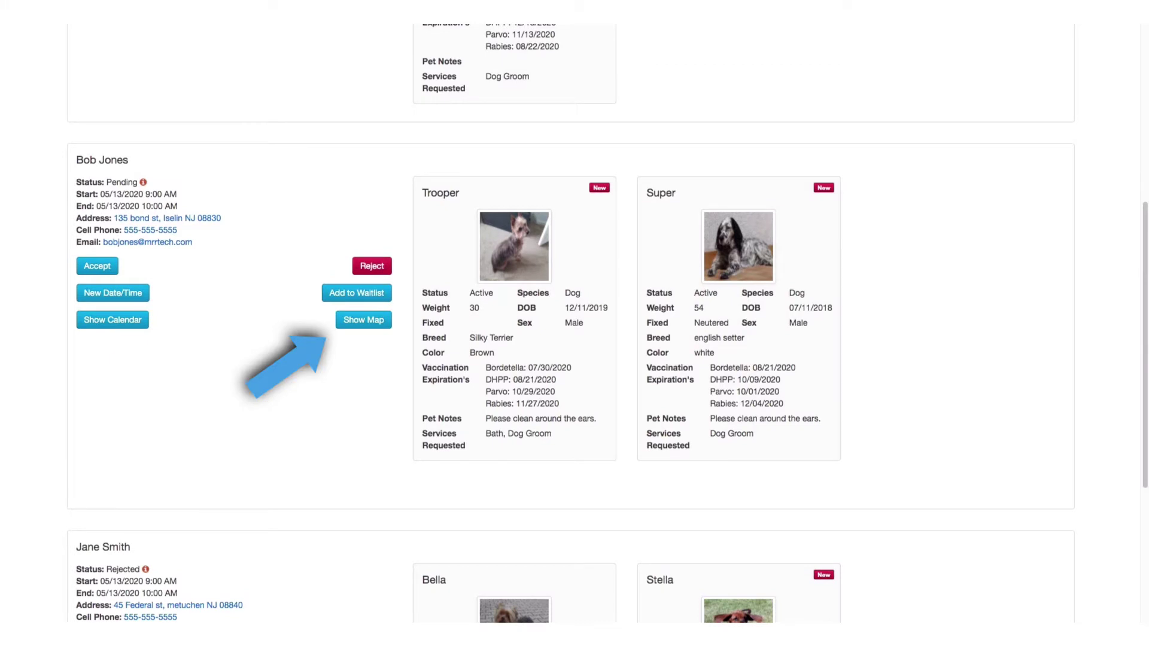
click(376, 321)
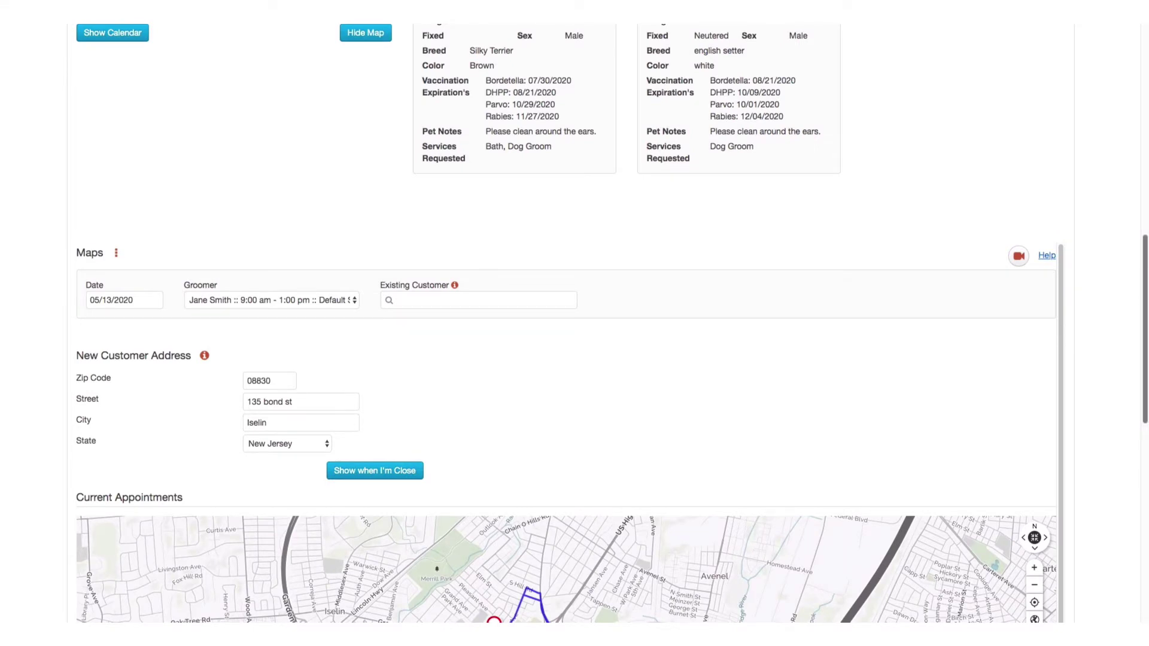
scroll(574, 359, down, 3)
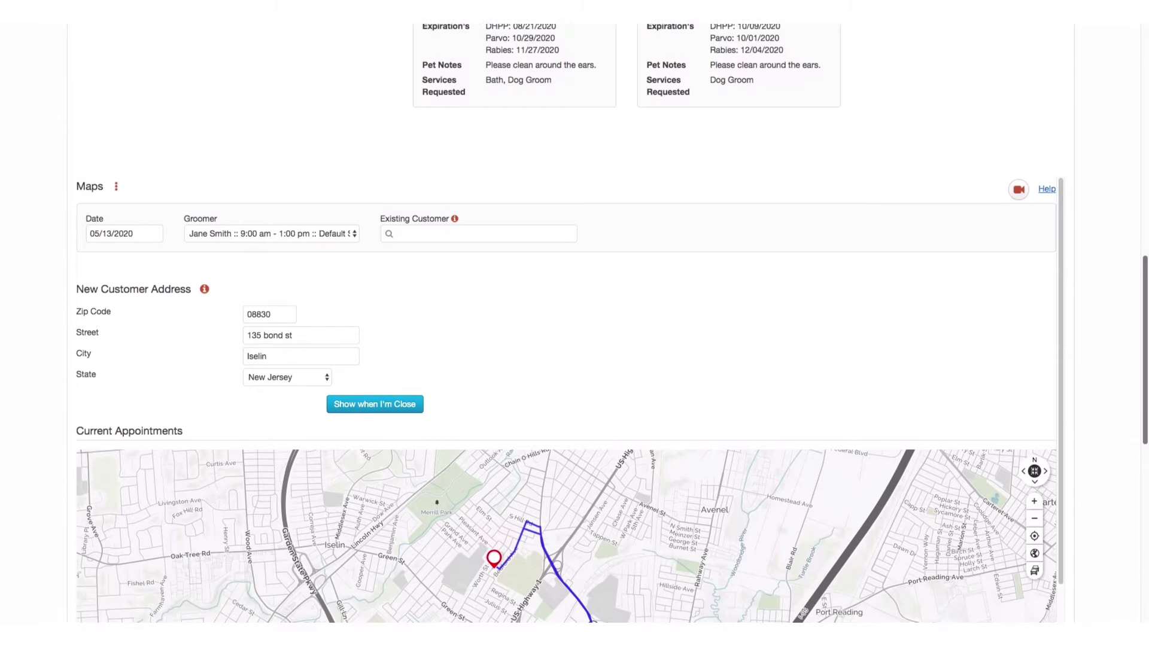
scroll(575, 359, down, 1)
scroll(575, 359, down, 1)
scroll(575, 359, down, 1)
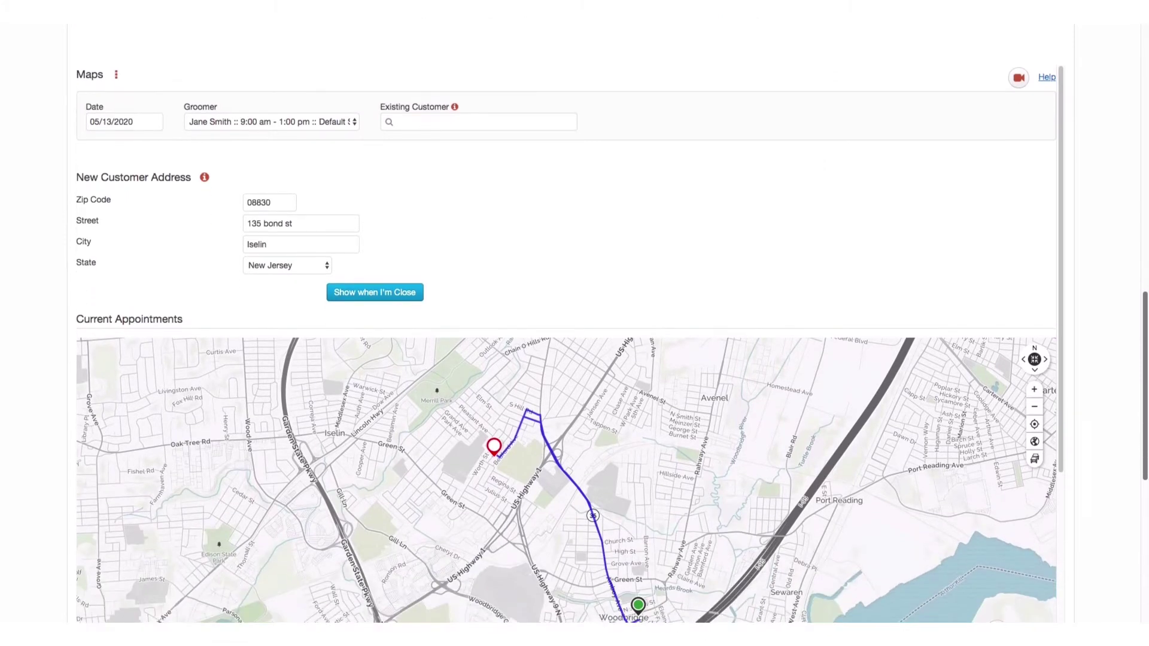
scroll(575, 359, down, 1)
scroll(575, 359, down, 1)
scroll(574, 359, down, 1)
scroll(574, 359, down, 1)
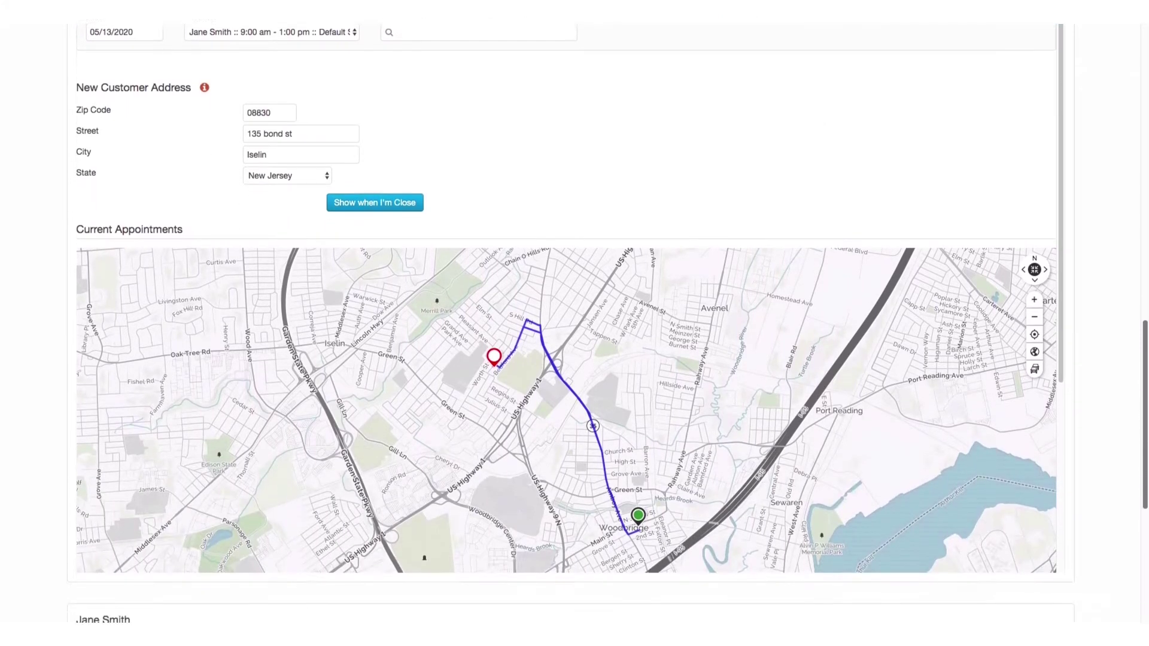
scroll(574, 359, down, 1)
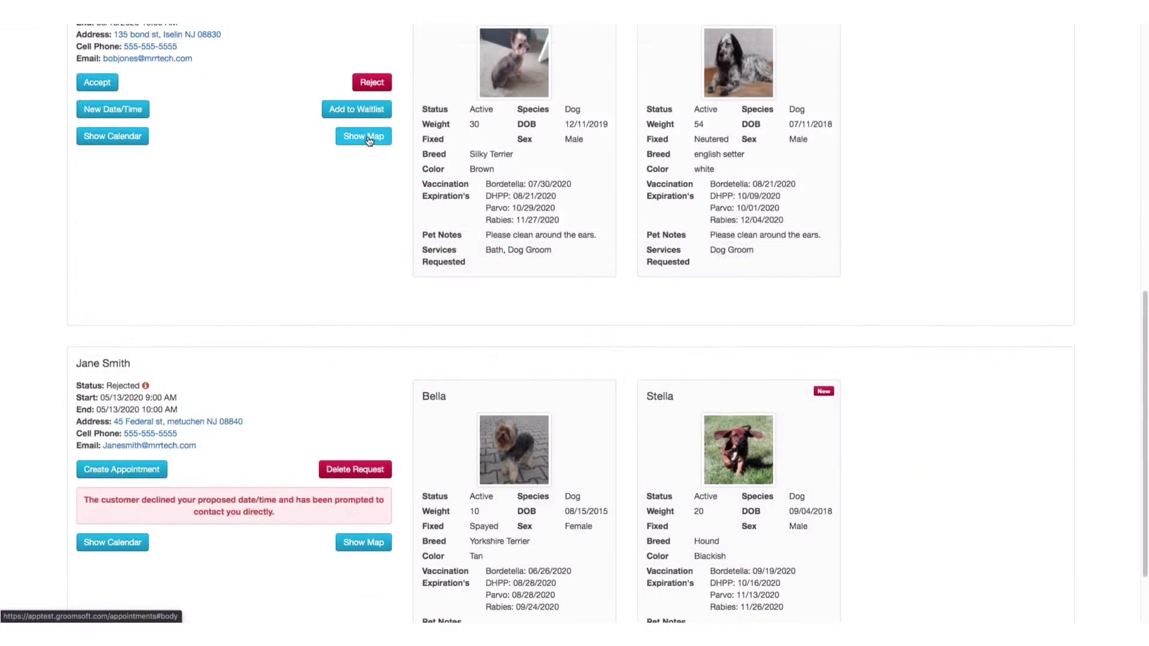
click(369, 141)
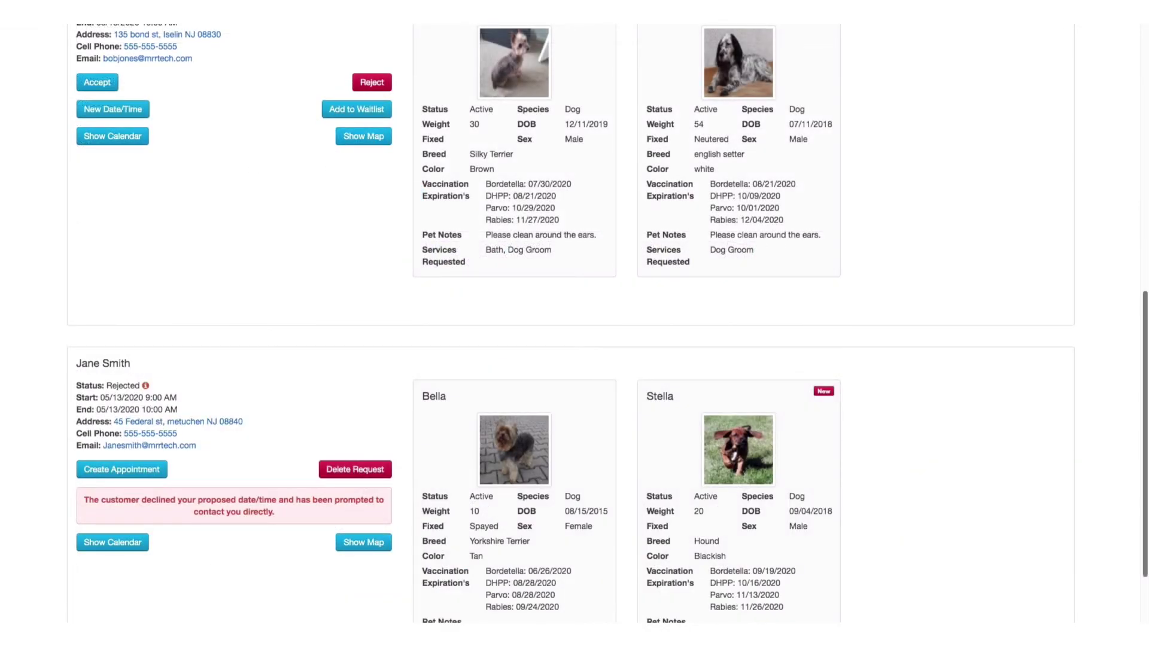
scroll(369, 141, up, 3)
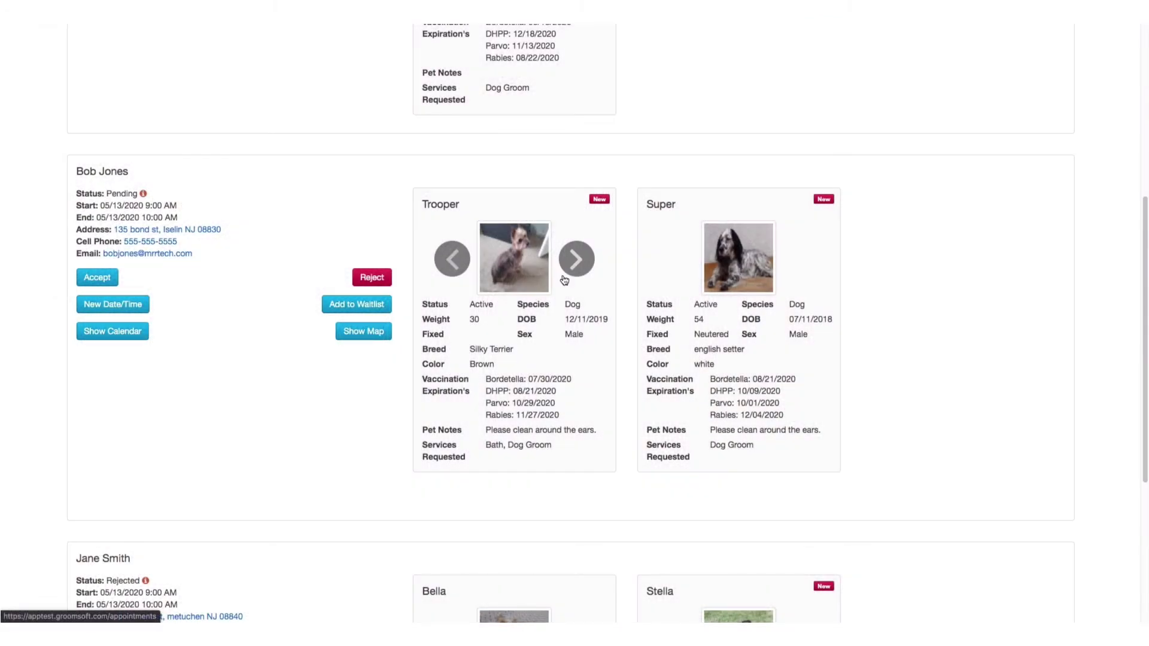
- Advance Trooper's photo carousel forward through several pictures
click(577, 260)
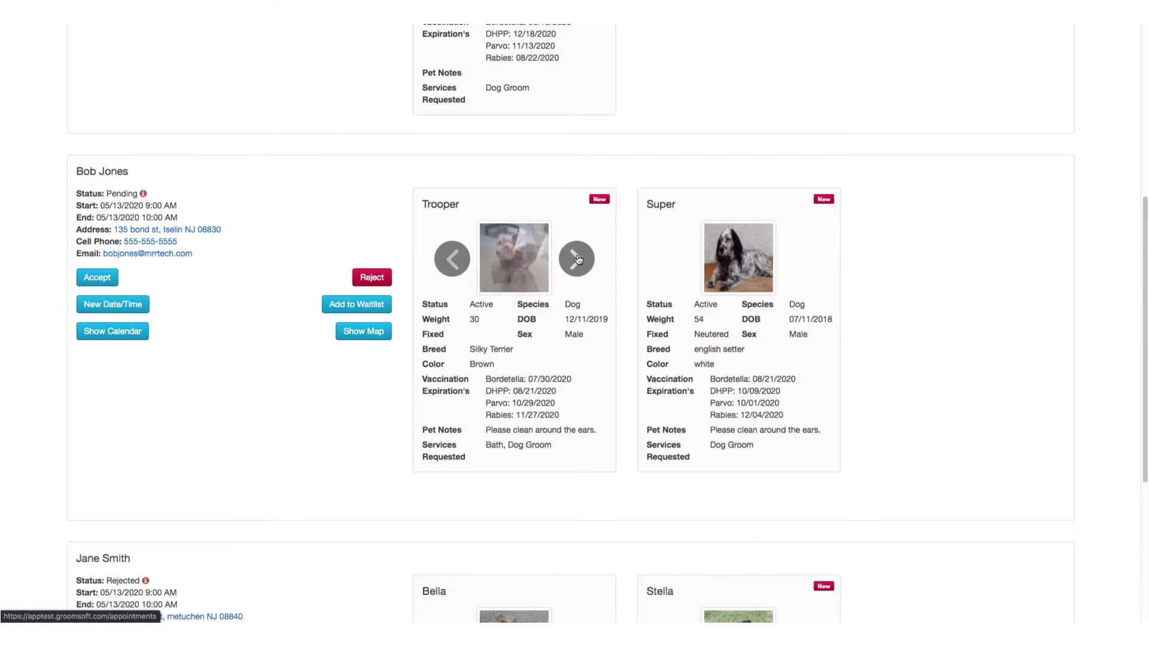
click(578, 259)
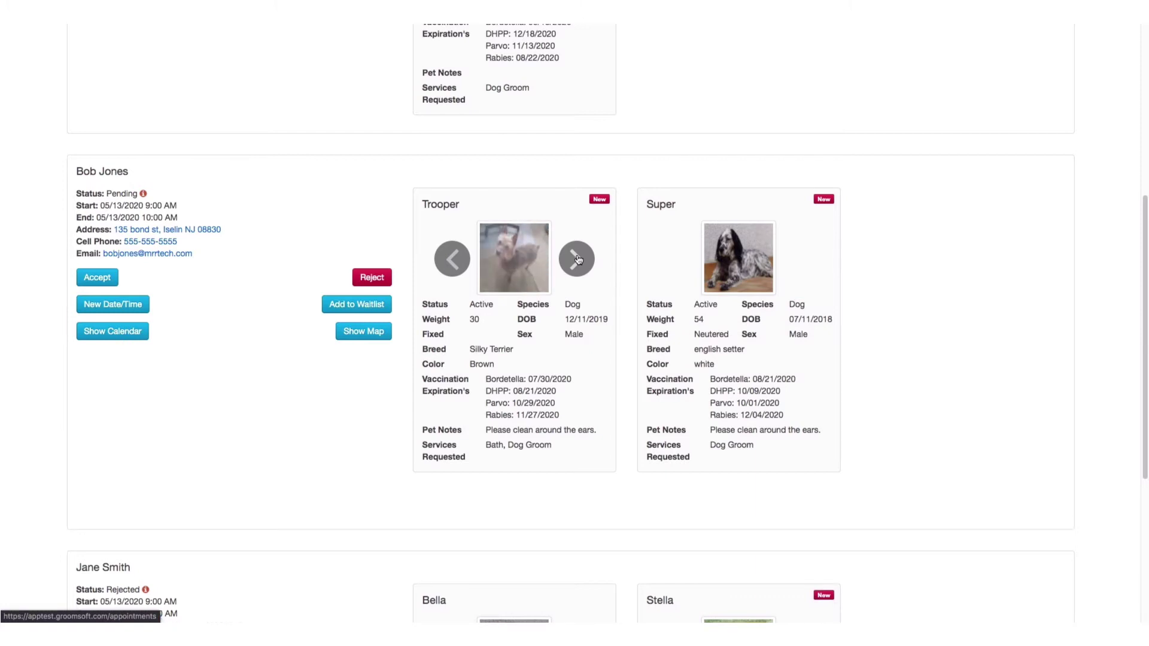
click(578, 260)
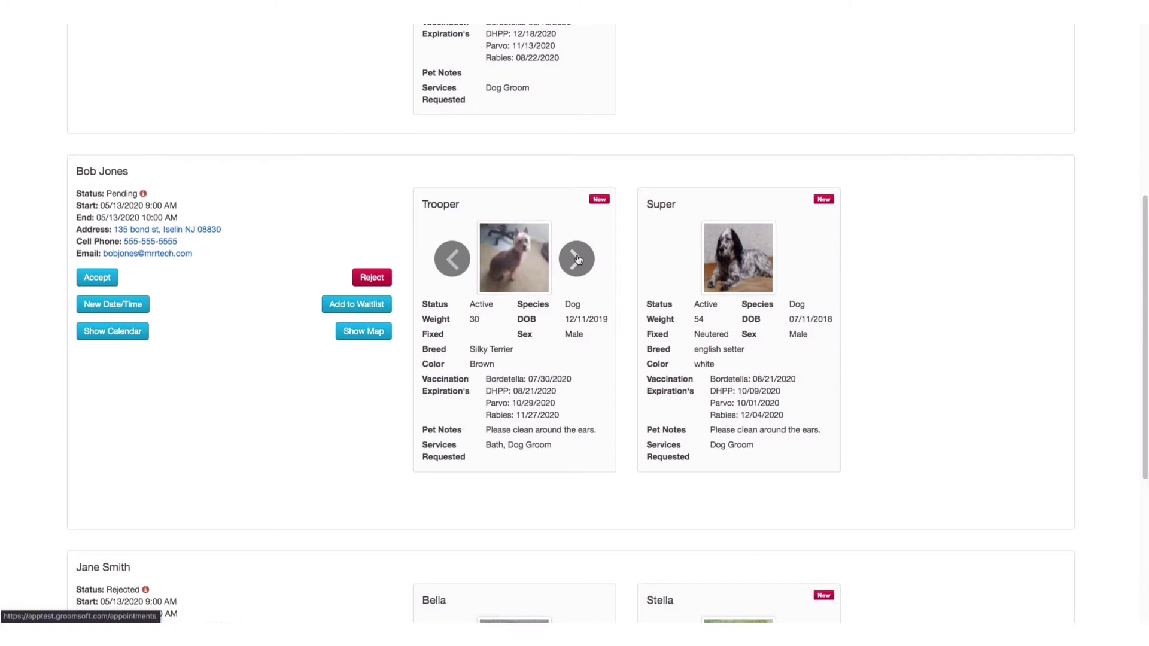
click(577, 259)
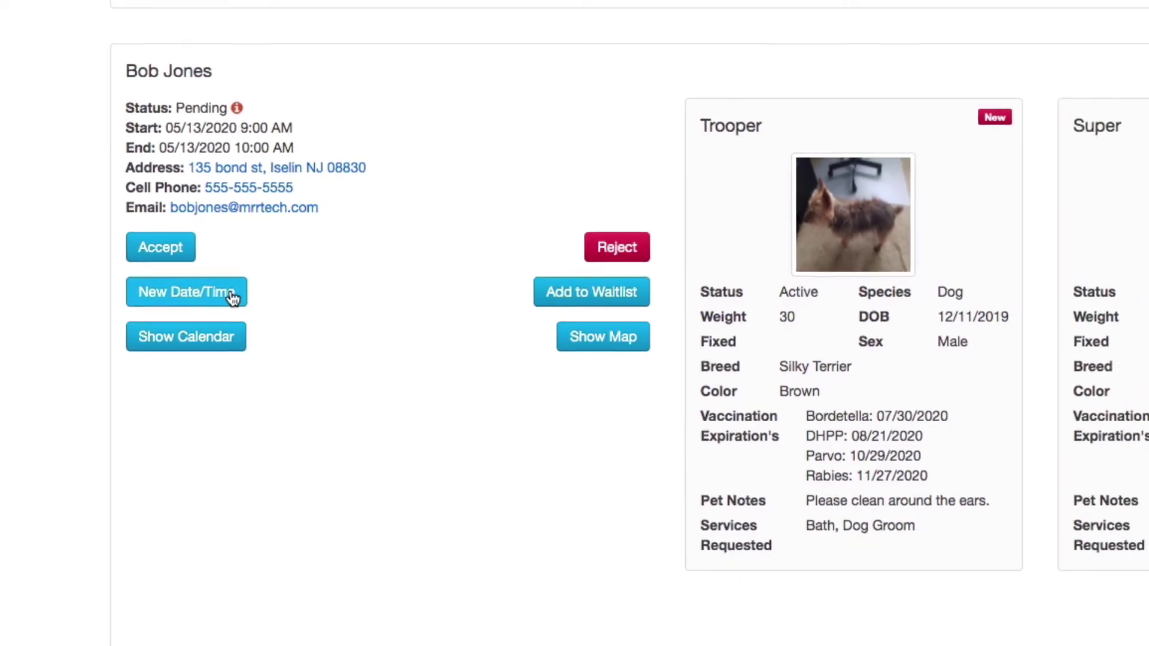
click(199, 301)
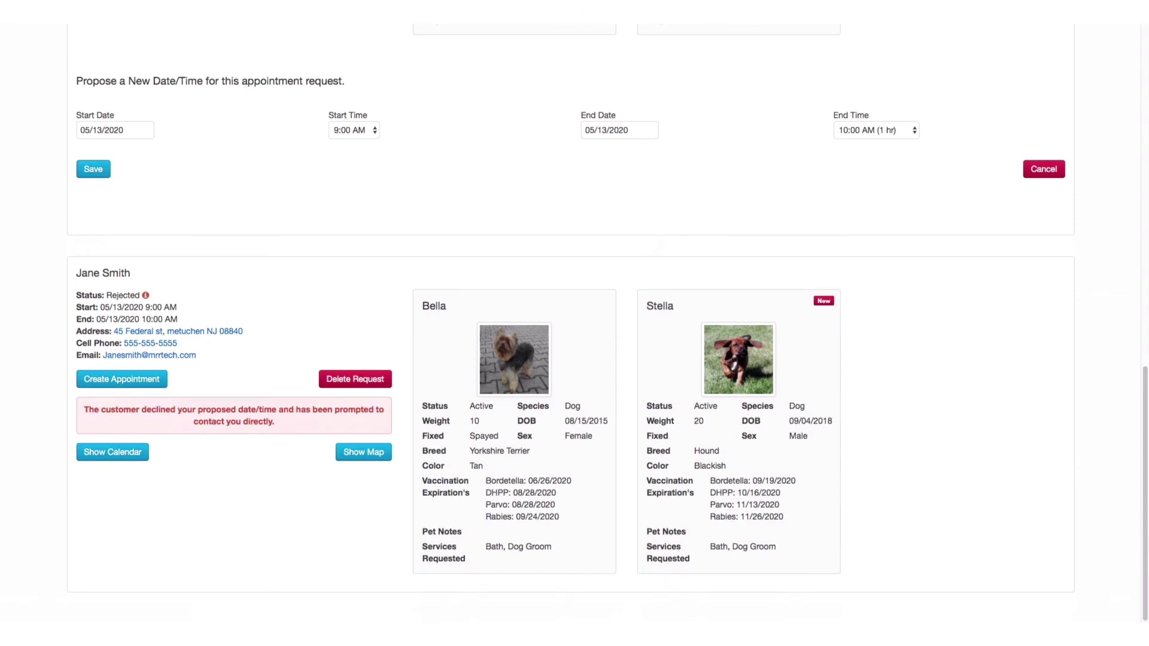
scroll(574, 323, up, 2)
scroll(574, 323, up, 1)
scroll(574, 323, up, 2)
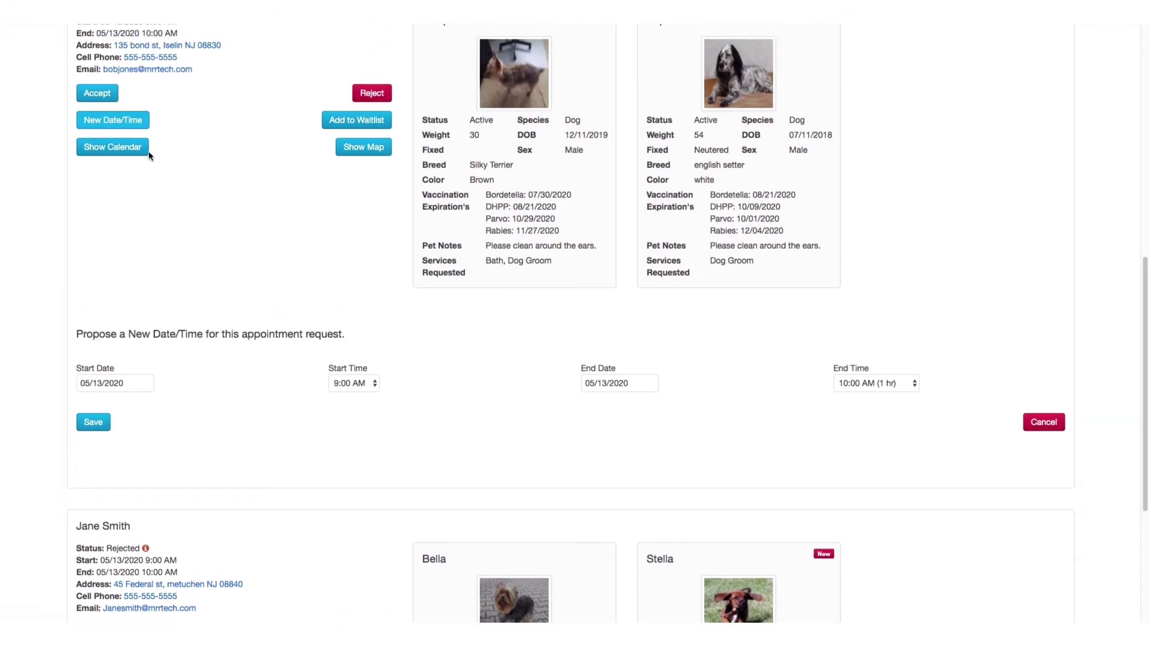
click(135, 150)
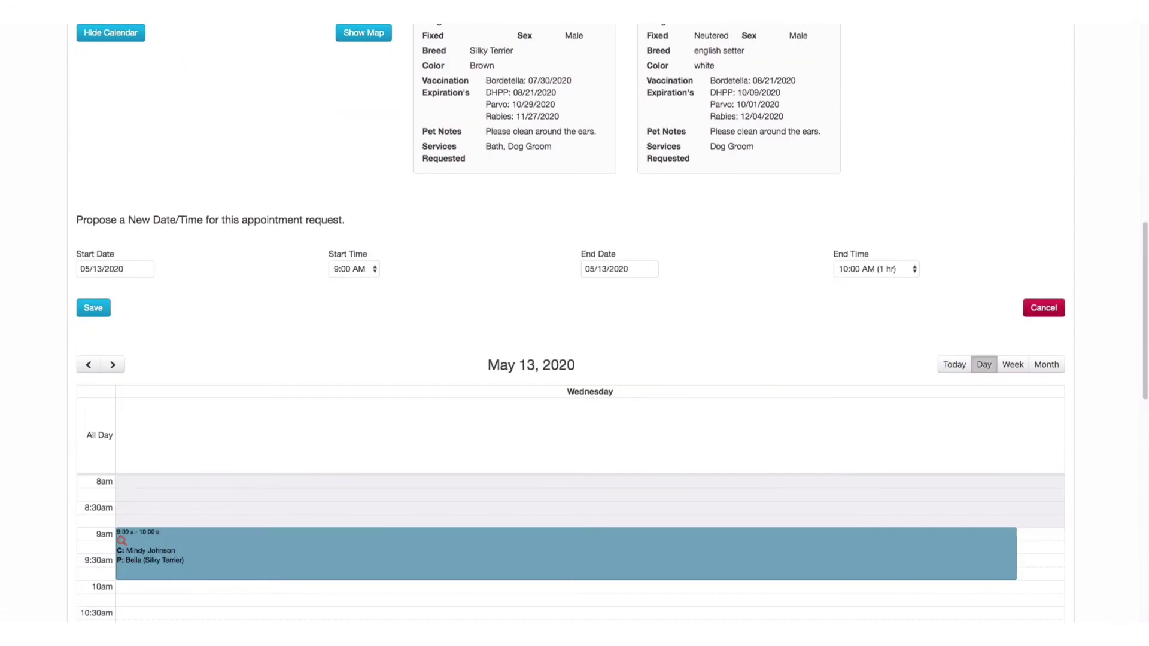
scroll(139, 151, down, 2)
scroll(140, 152, down, 2)
scroll(139, 151, up, 5)
click(140, 151)
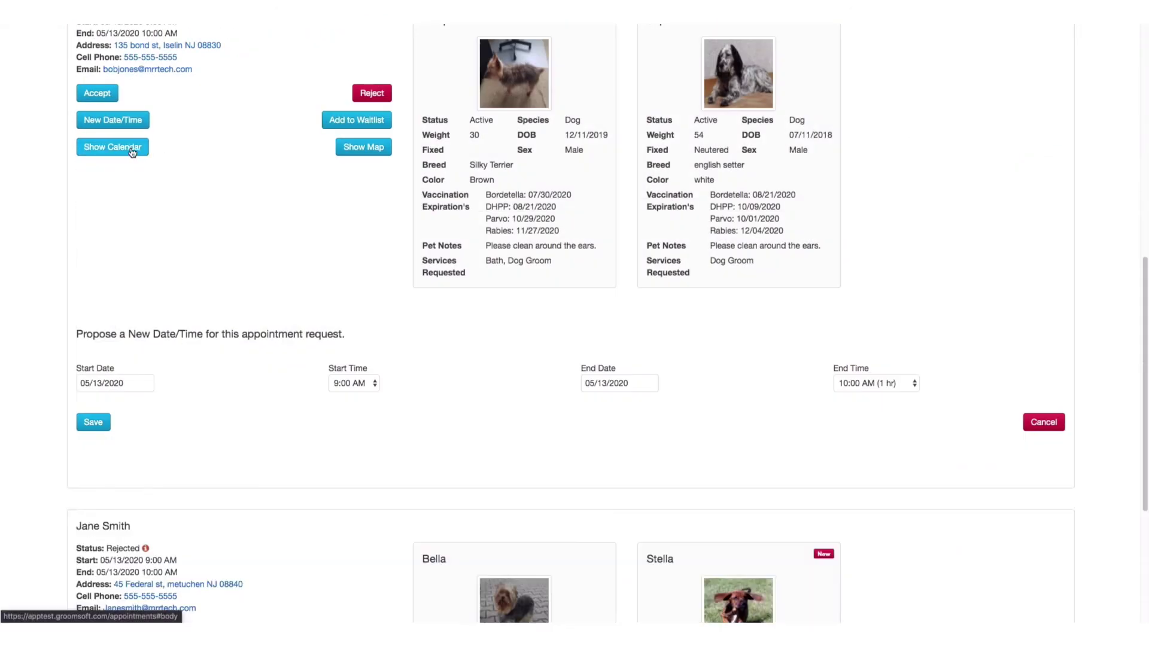
click(1027, 425)
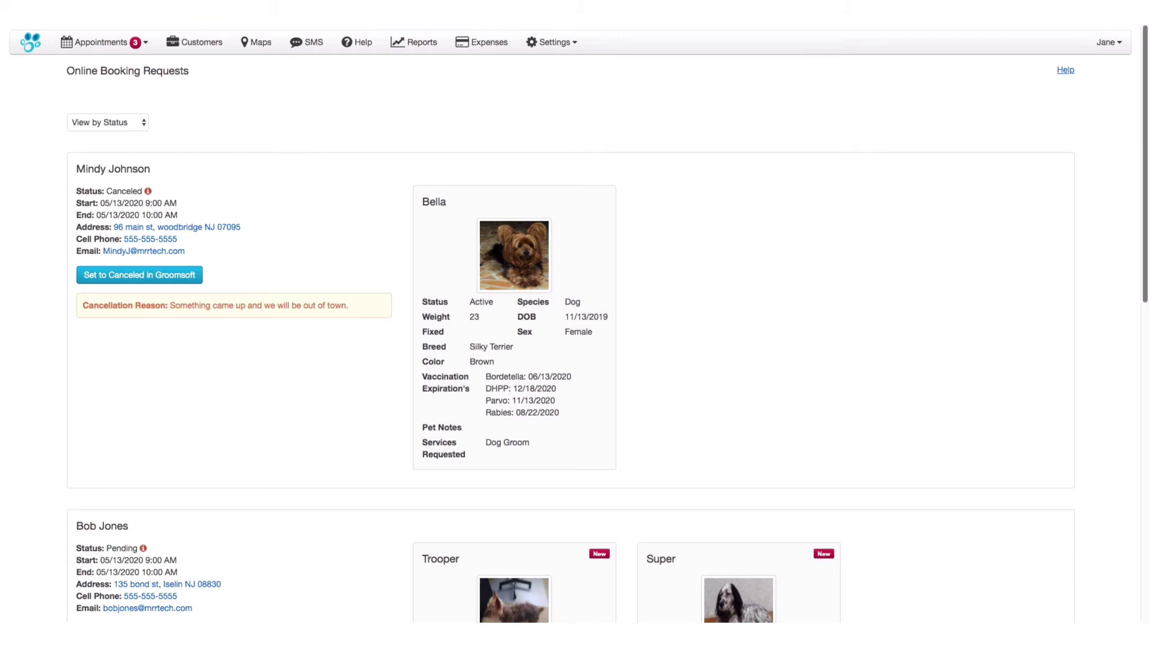
scroll(575, 323, down, 1)
scroll(574, 323, down, 1)
scroll(575, 323, down, 1)
scroll(575, 324, down, 1)
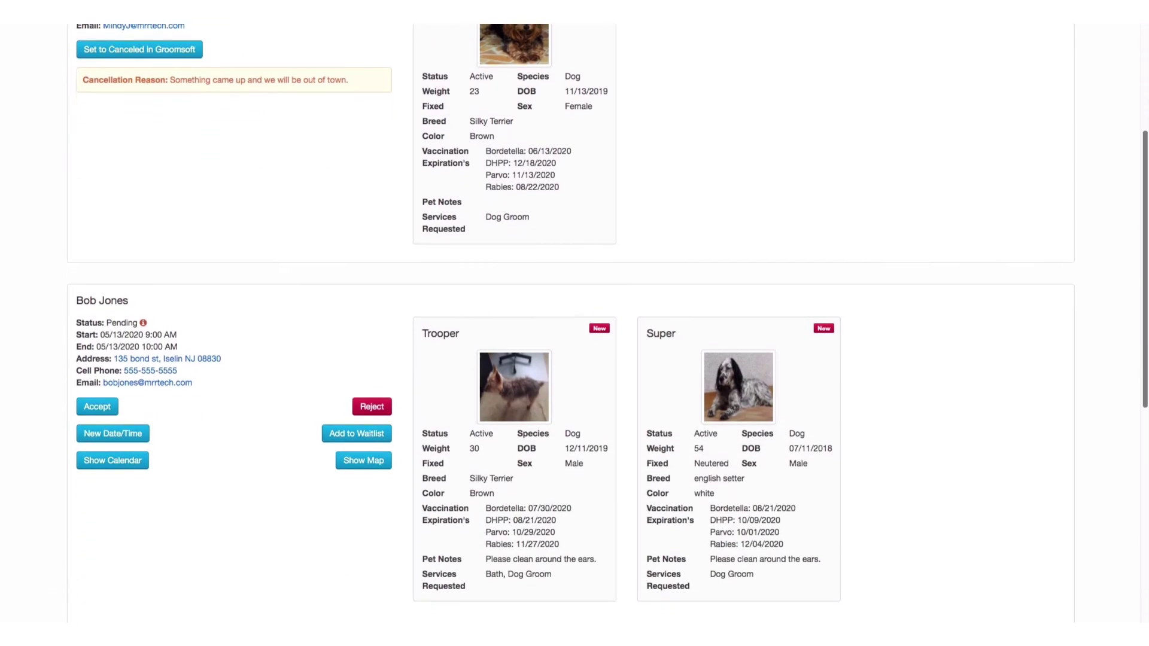
scroll(575, 324, down, 1)
scroll(575, 323, down, 1)
scroll(575, 323, down, 1)
scroll(575, 323, down, 1)
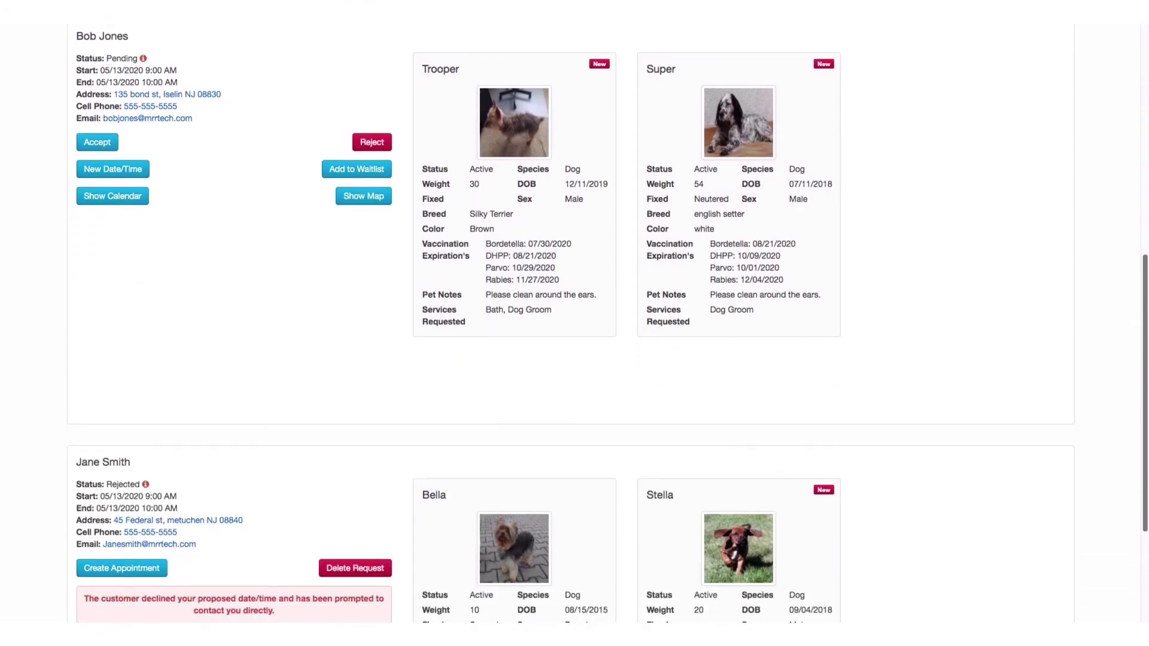
scroll(575, 323, down, 1)
scroll(575, 323, down, 1)
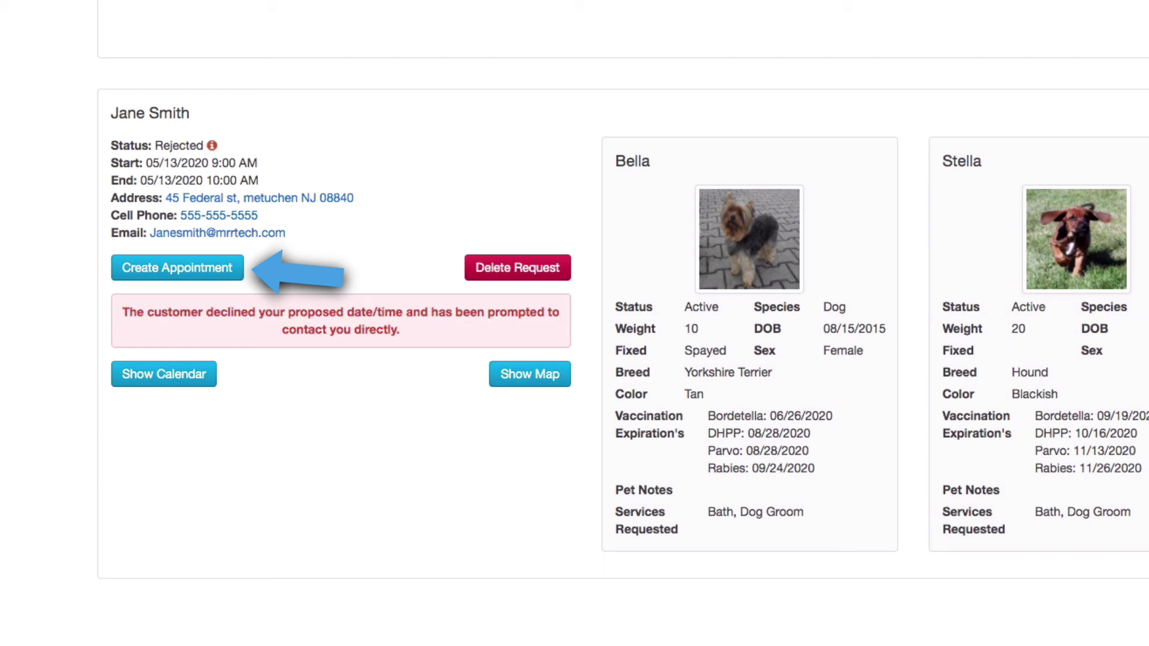
scroll(575, 323, up, 7)
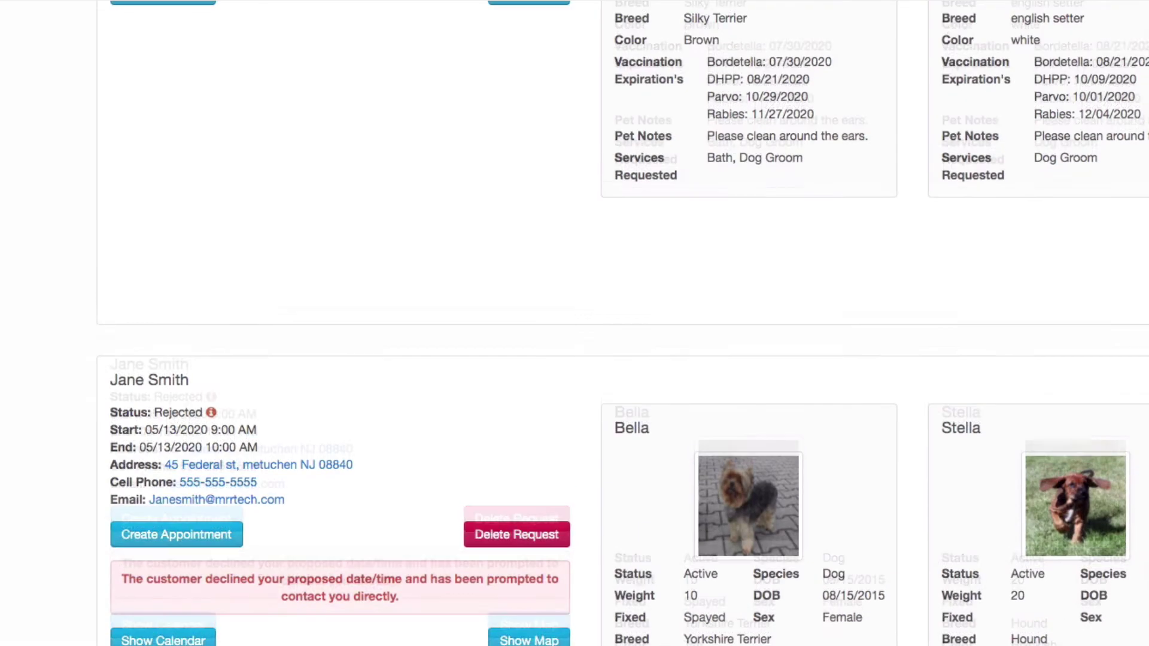
scroll(575, 324, up, 4)
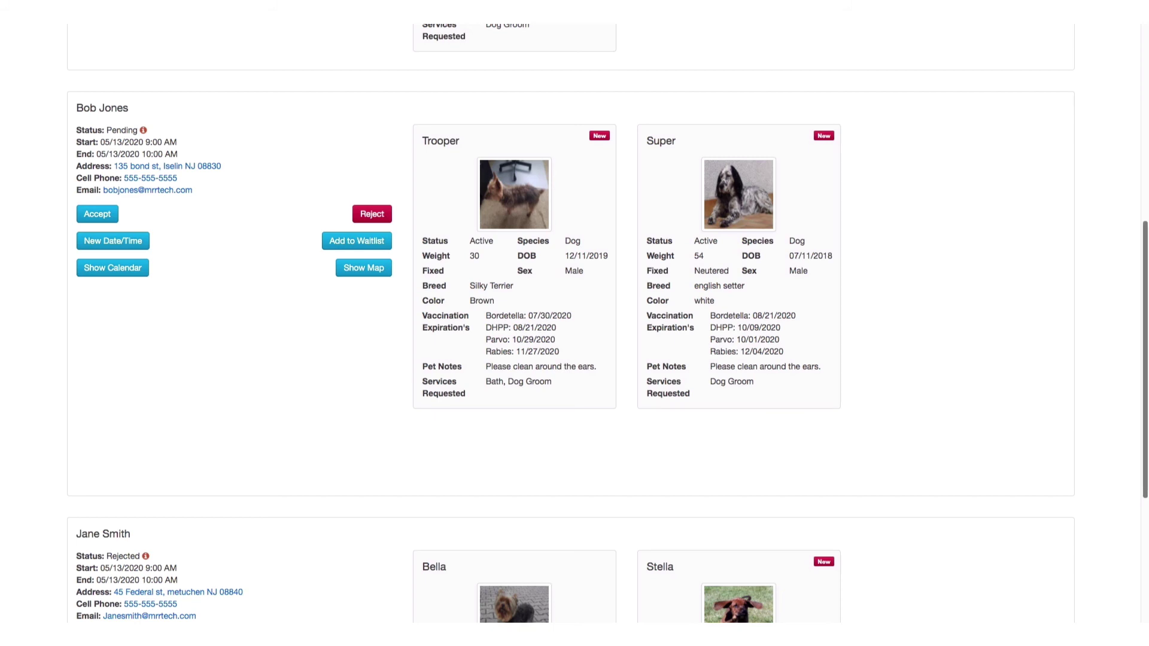
scroll(574, 323, up, 1)
scroll(575, 323, up, 1)
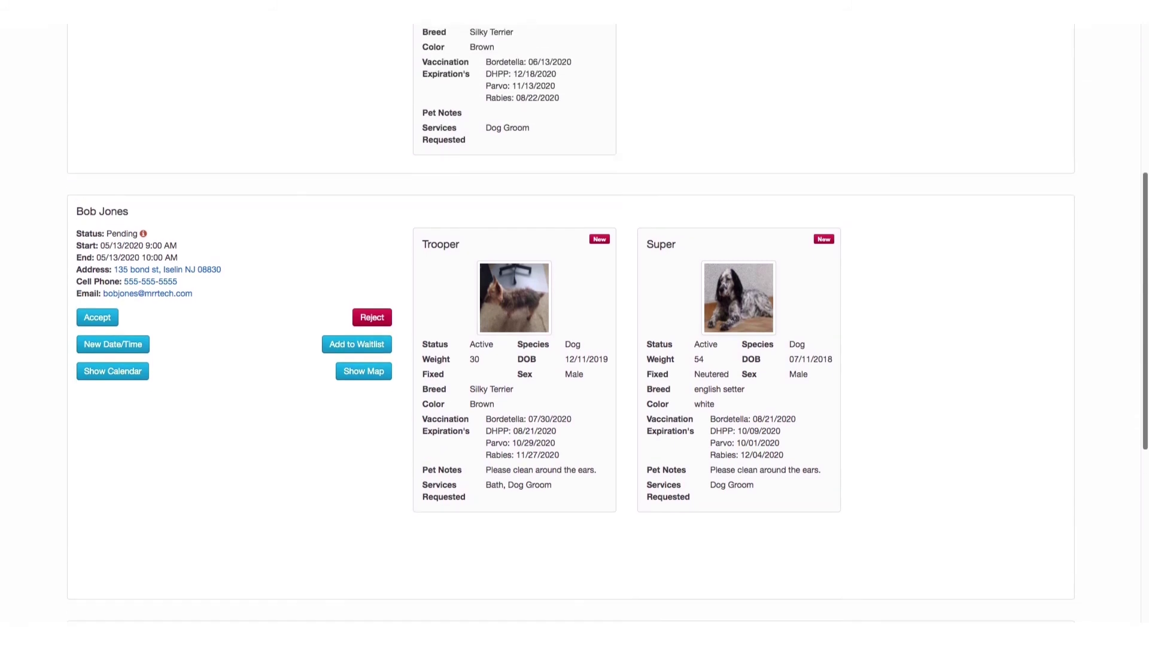
scroll(574, 323, up, 1)
scroll(575, 324, up, 2)
scroll(575, 323, up, 1)
scroll(575, 324, up, 1)
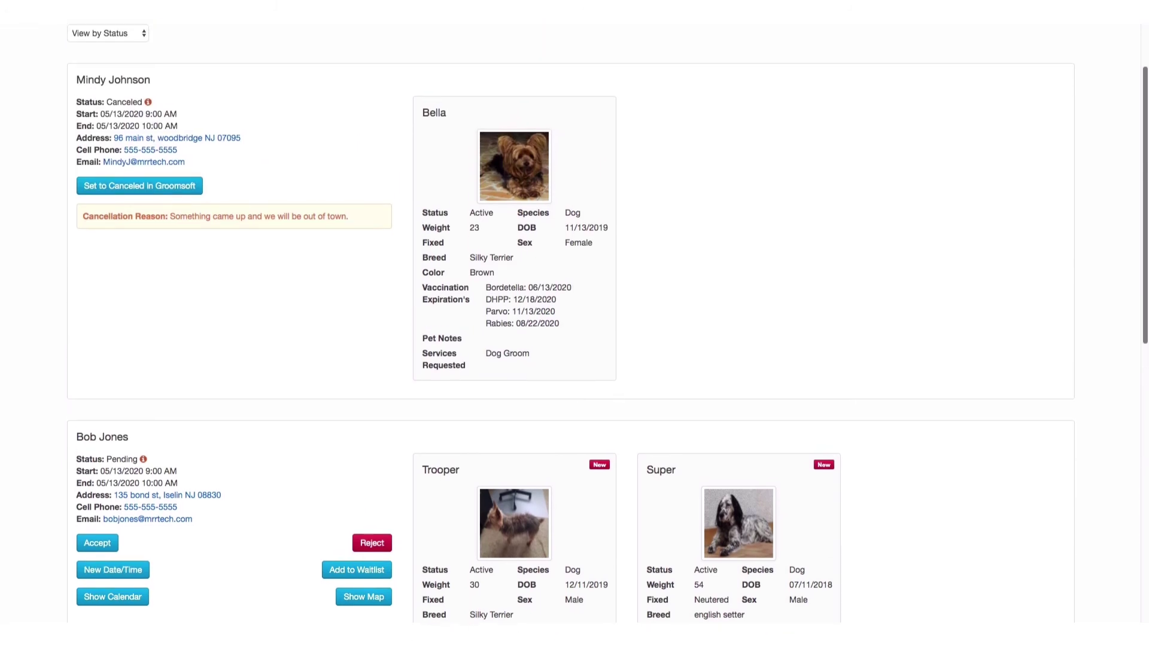
scroll(574, 323, up, 1)
scroll(575, 323, up, 1)
scroll(224, 267, up, 1)
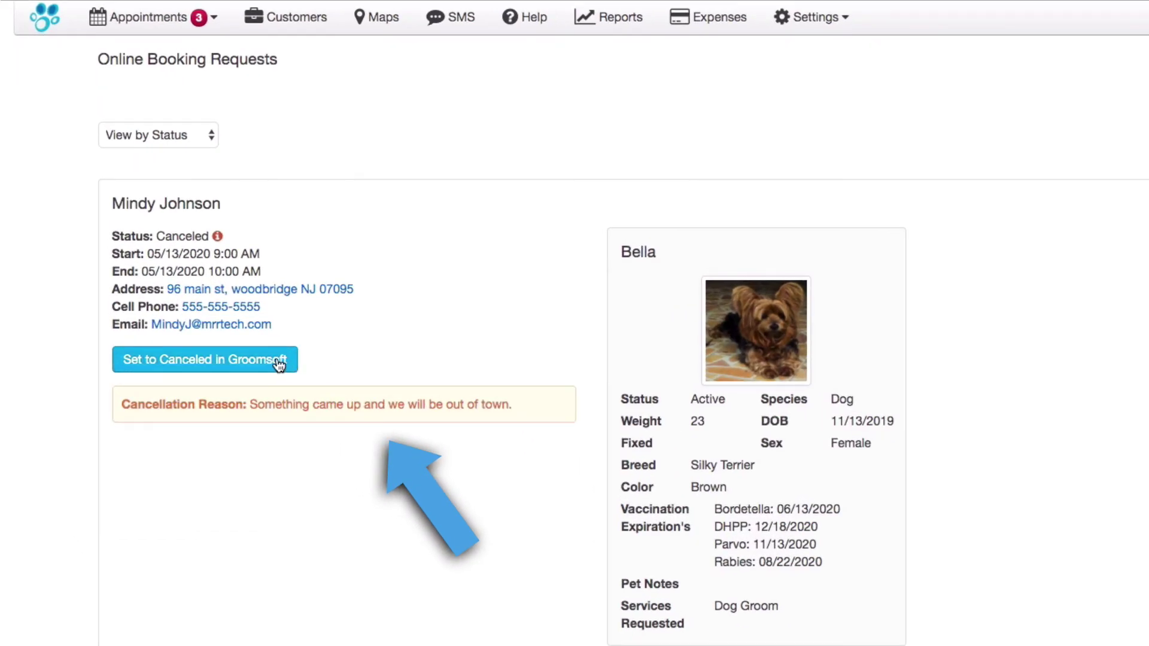
click(279, 361)
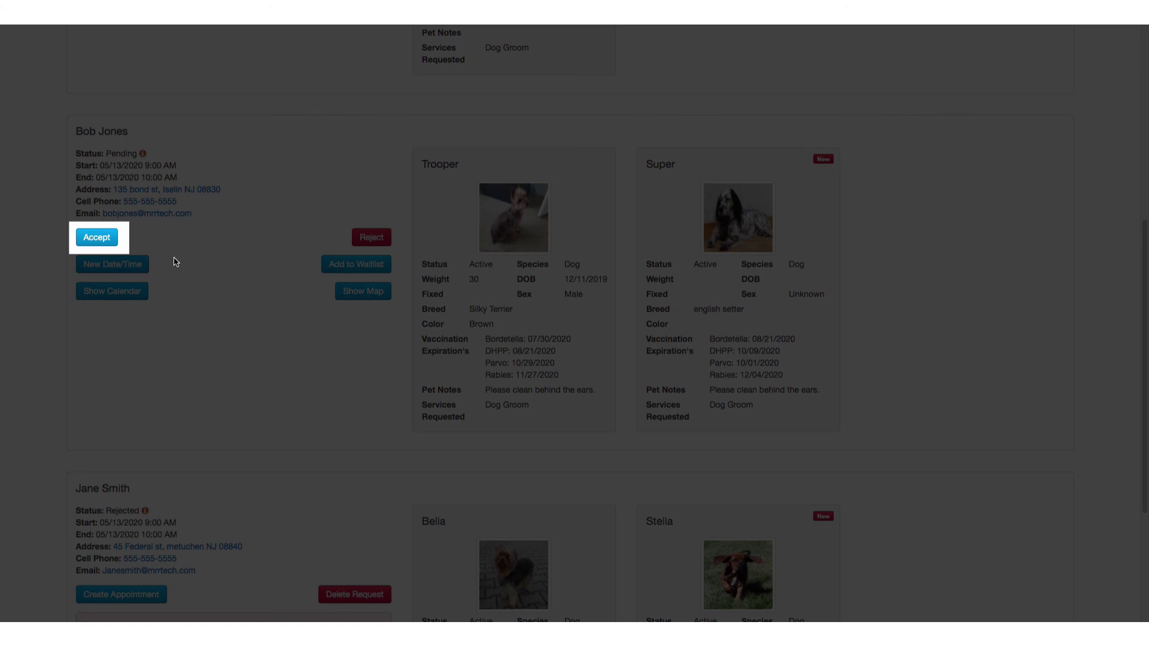
- Accept Bob Jones's request, importing English Setter as Super's breed
click(101, 239)
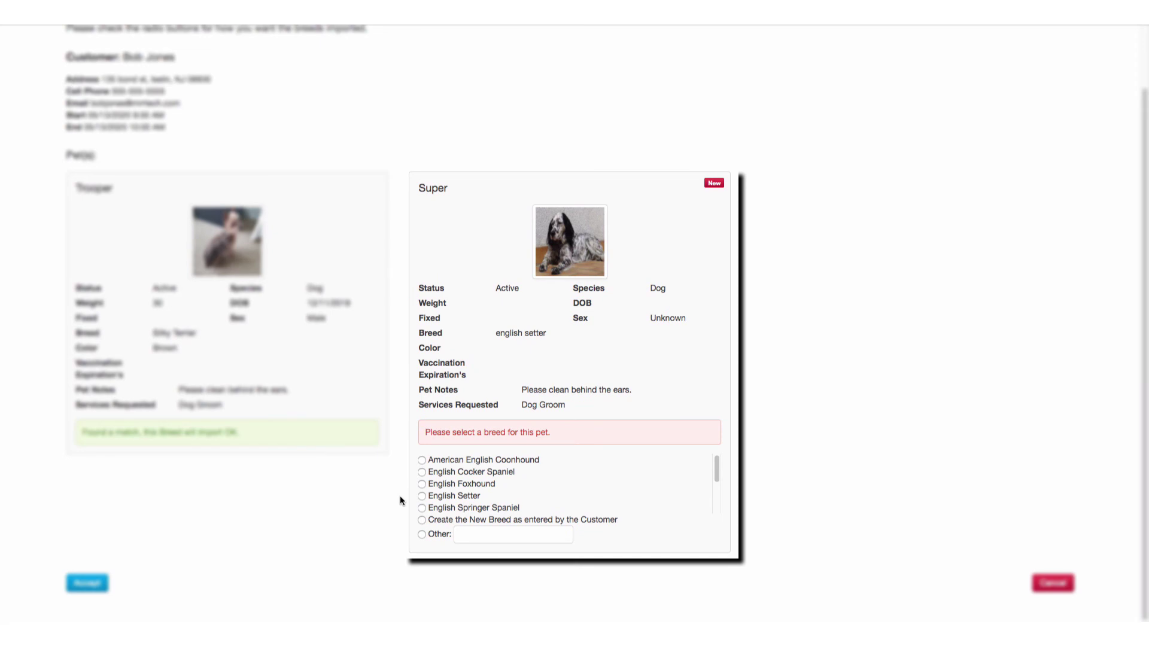
click(423, 497)
click(93, 586)
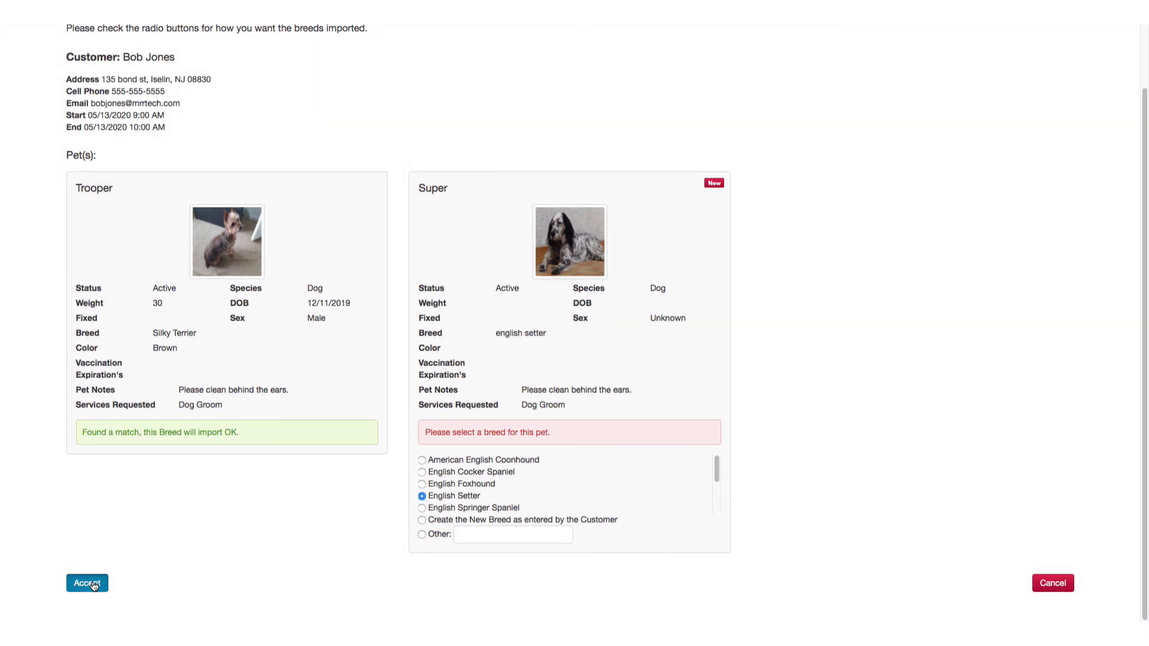